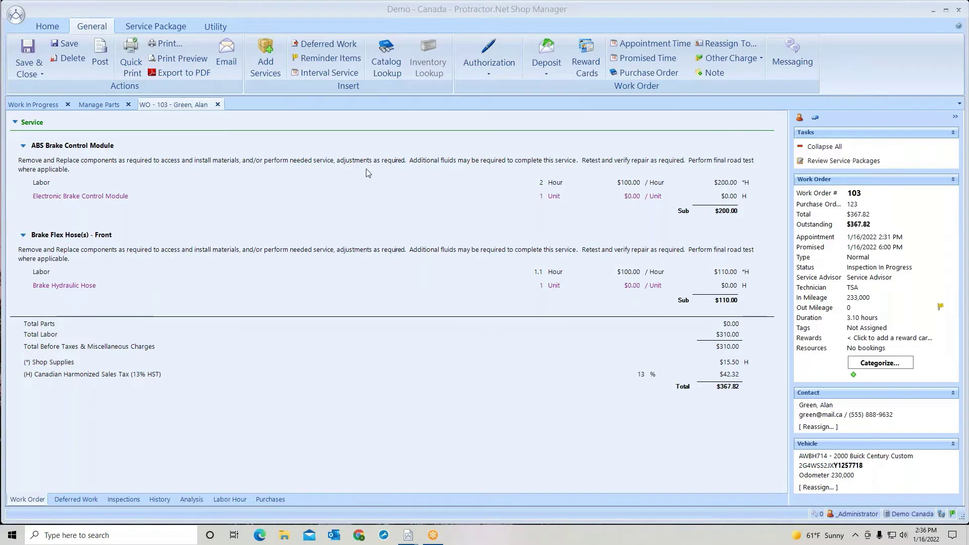
Step: Show work order 103's Purchases view, with empty To Be Ordered, Order Confirmed and Order Received groups
{"action": "left_click", "coordinate": [271, 499]}
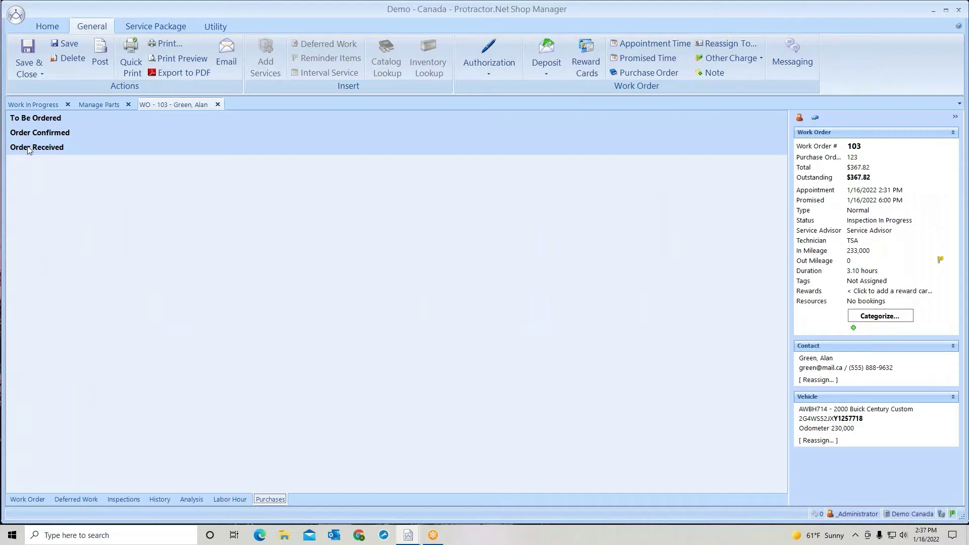
Step: Set the Electronic Brake Control Module line's source to Purchase on a purchase order
{"action": "left_click", "coordinate": [20, 500]}
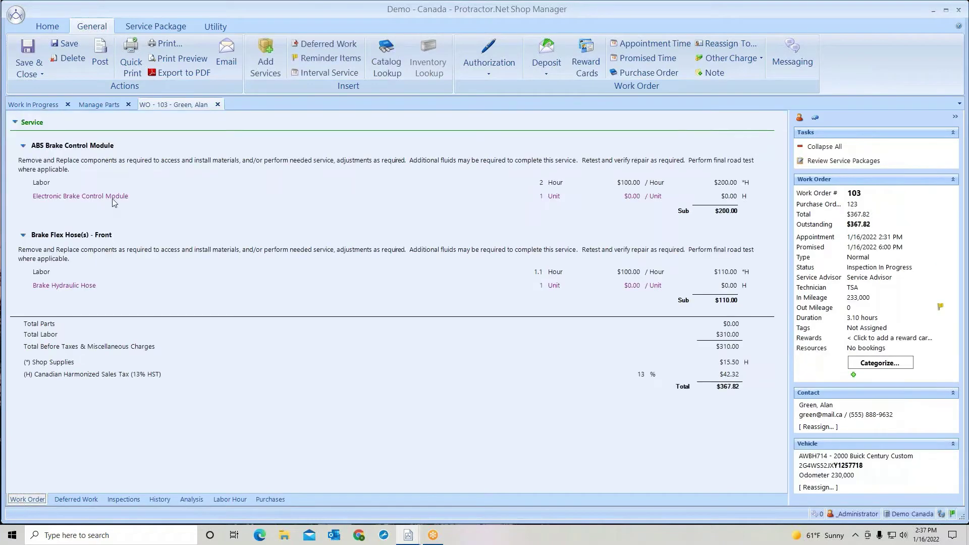
{"action": "double_click", "coordinate": [116, 198]}
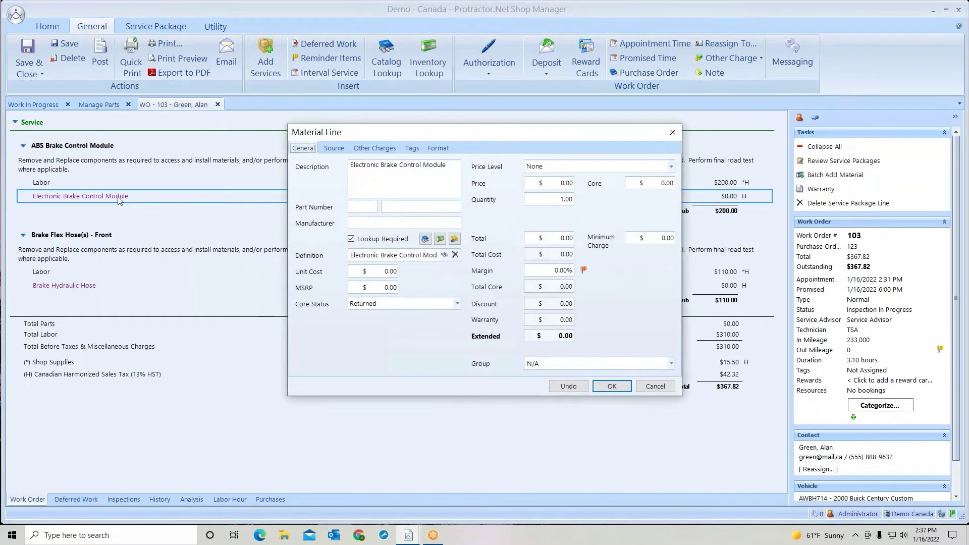
{"action": "left_click", "coordinate": [333, 149]}
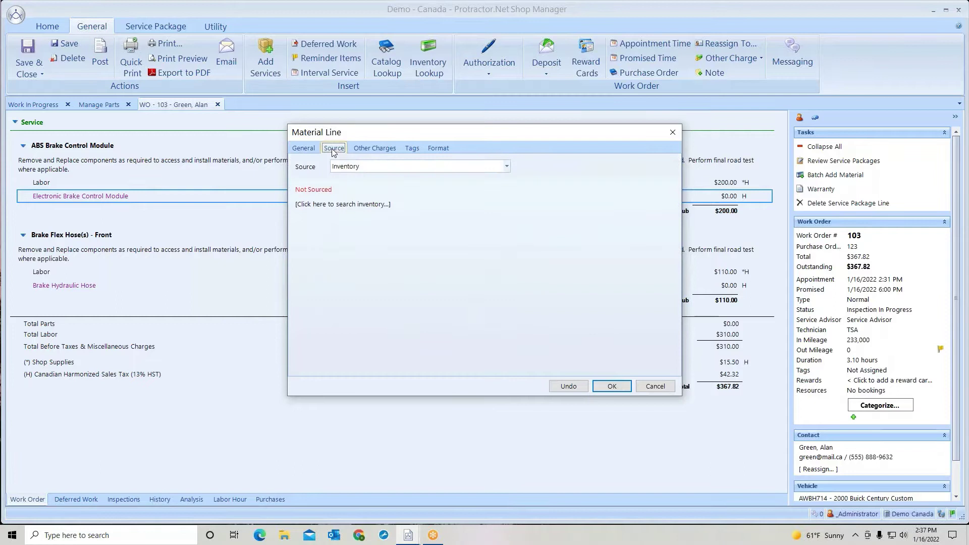
{"action": "left_click", "coordinate": [353, 167]}
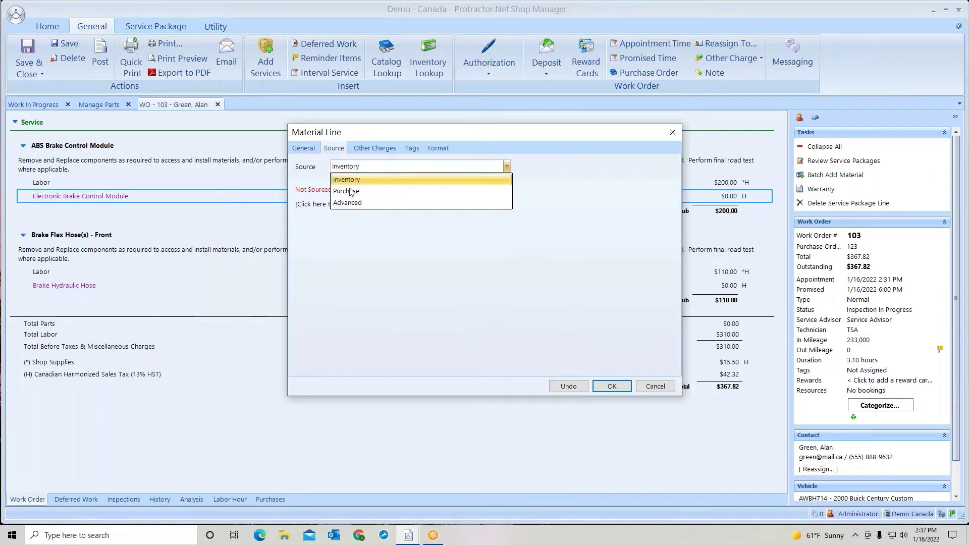
{"action": "left_click", "coordinate": [352, 192]}
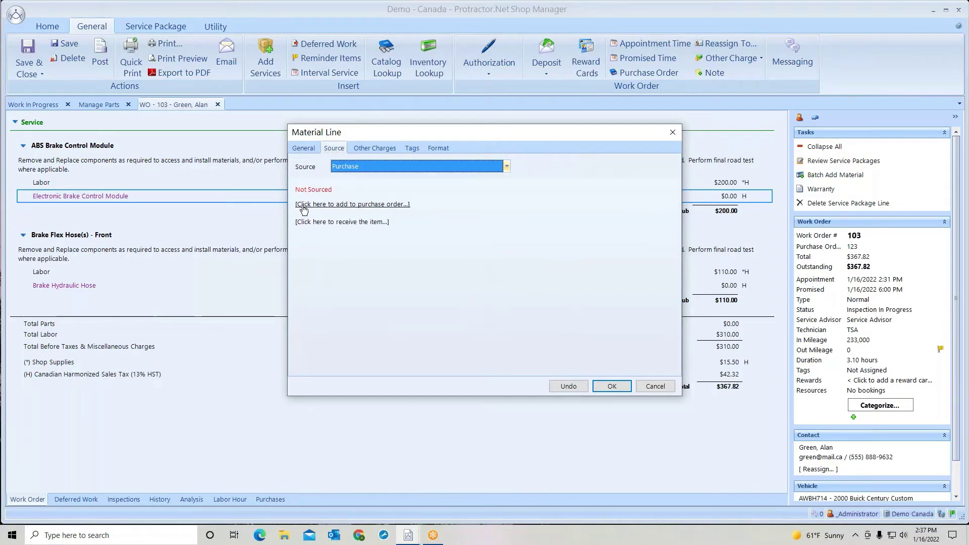
{"action": "left_click", "coordinate": [368, 206]}
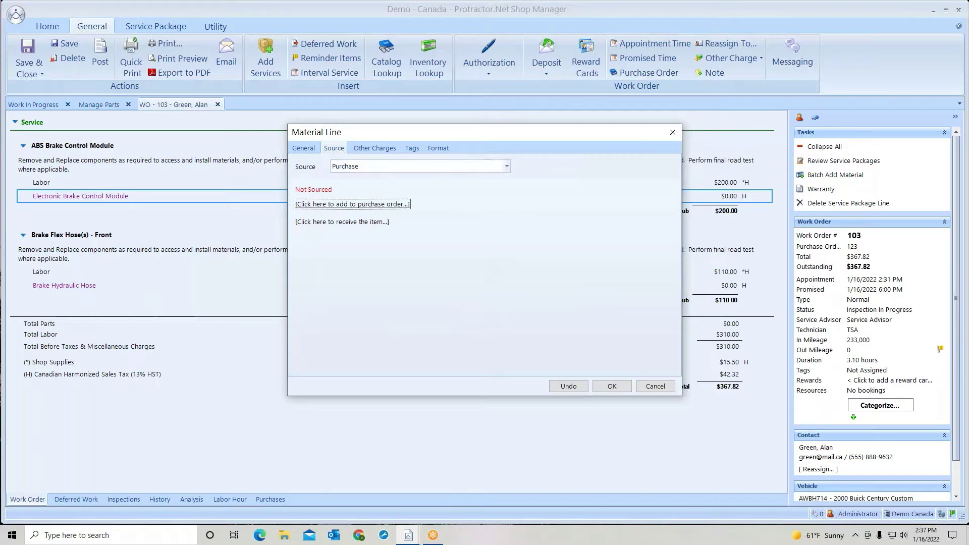
Step: Enter part ebc456 from Local Chevy Dealer at $250 cost, accepting the $454.55 selling price
{"action": "left_click", "coordinate": [438, 227]}
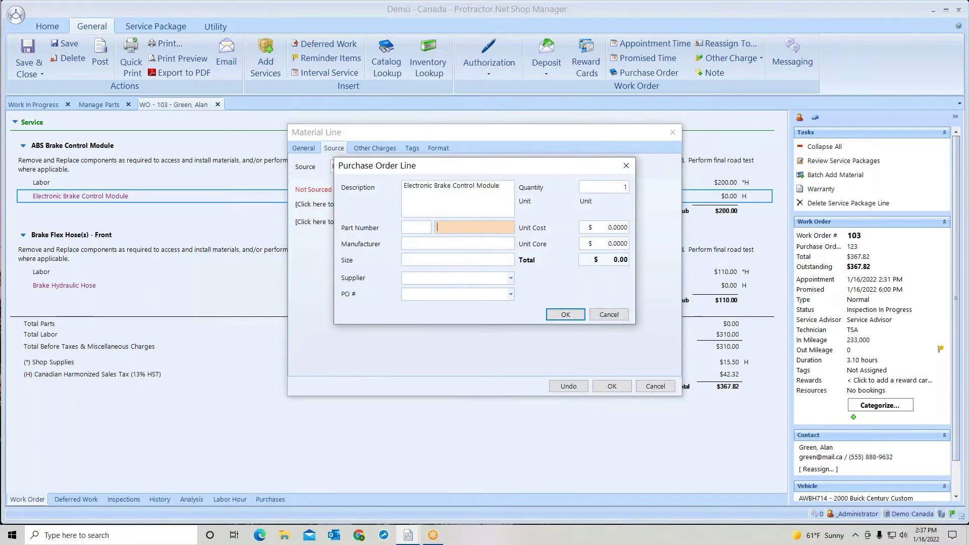
{"action": "type", "text": "e"}
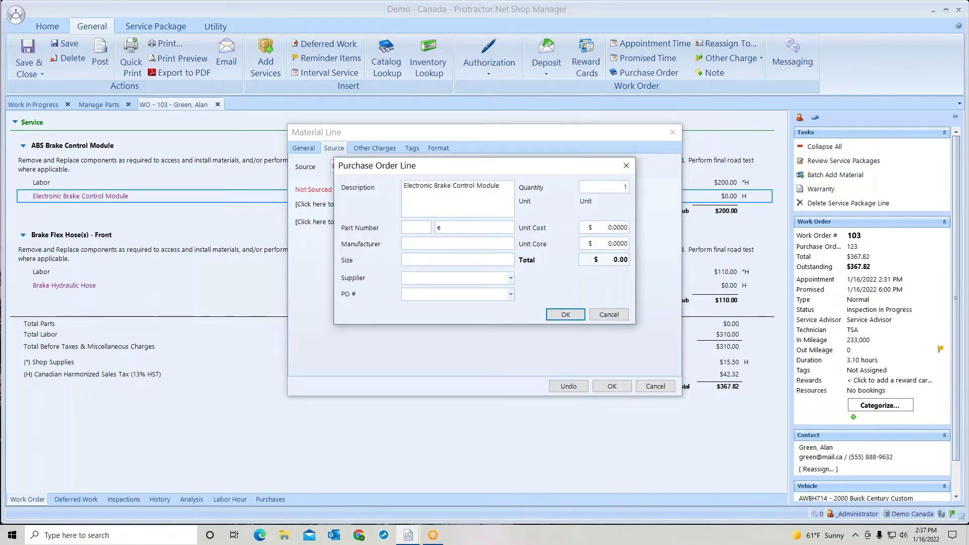
{"action": "type", "text": "bc456"}
{"action": "left_click", "coordinate": [511, 278]}
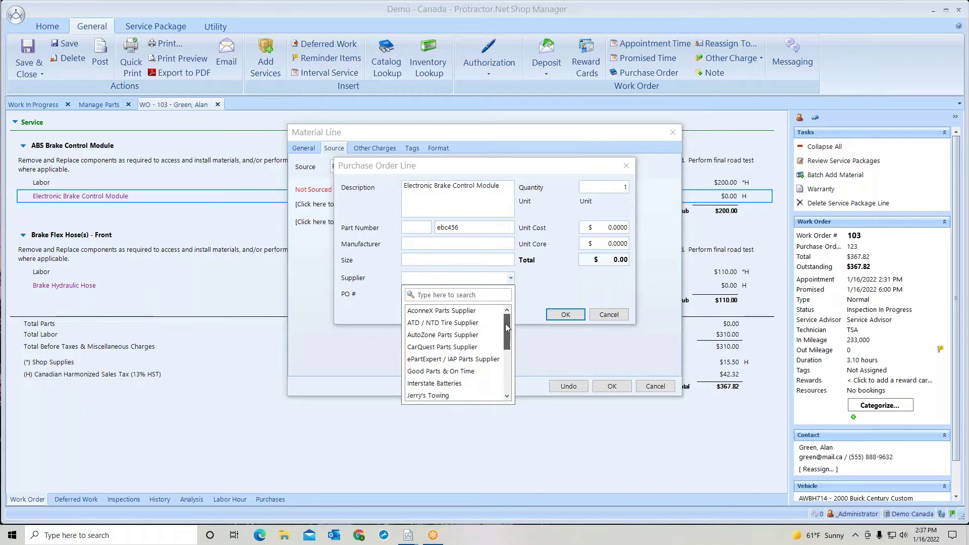
{"action": "left_click_drag", "start_coordinate": [504, 323], "coordinate": [506, 346]}
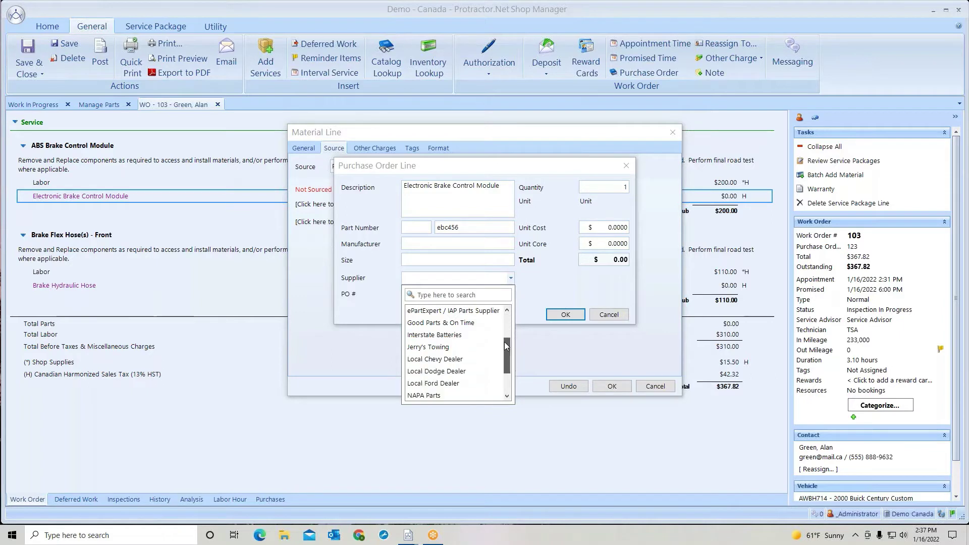
{"action": "left_click", "coordinate": [423, 359]}
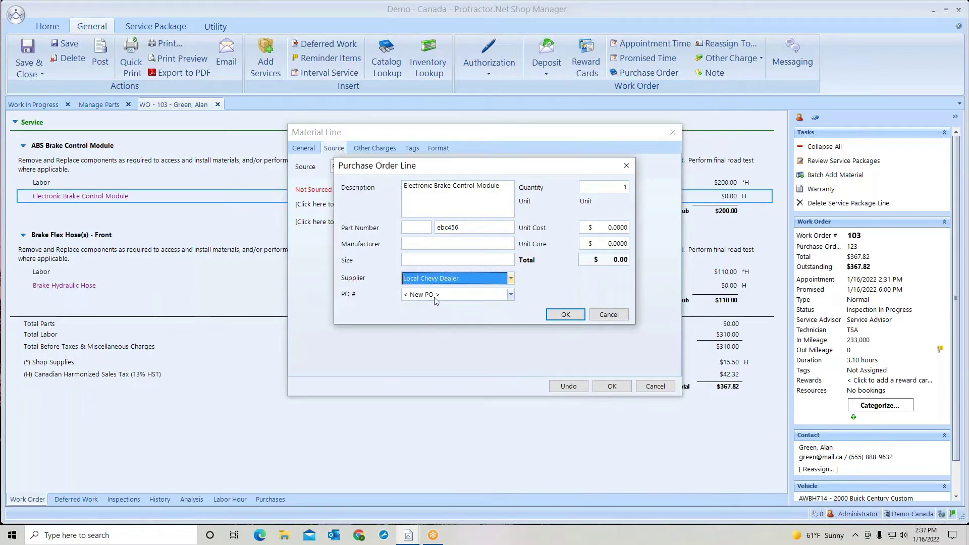
{"action": "left_click", "coordinate": [596, 230]}
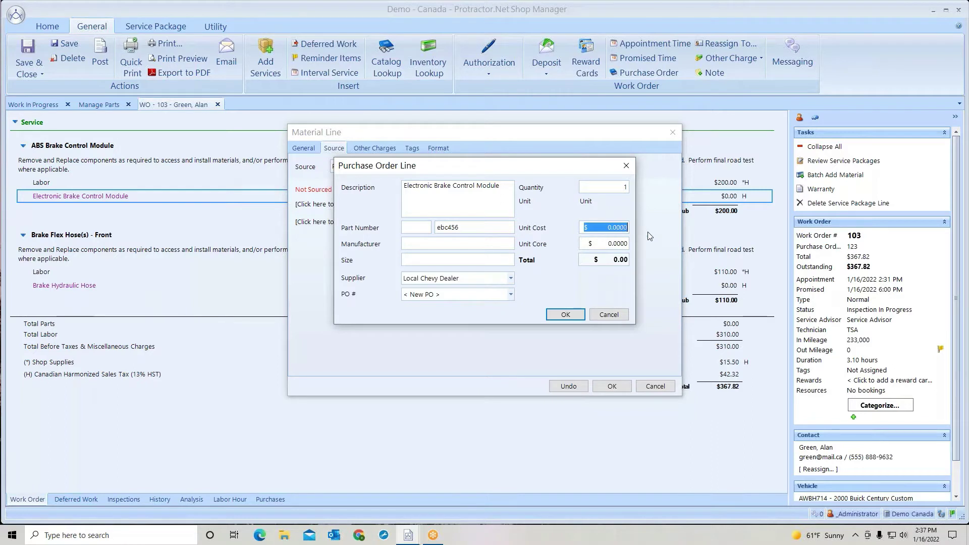
{"action": "type", "text": "250."}
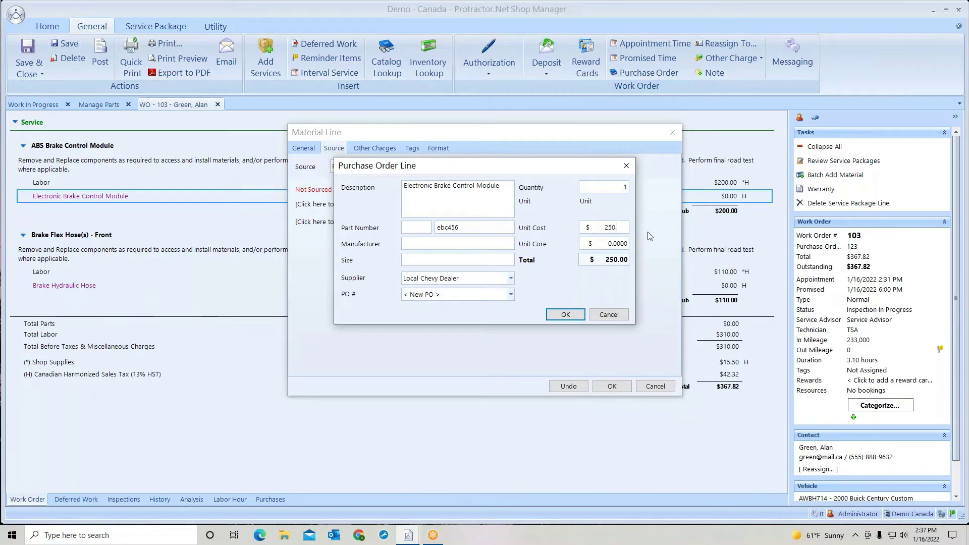
{"action": "key", "text": "Tab"}
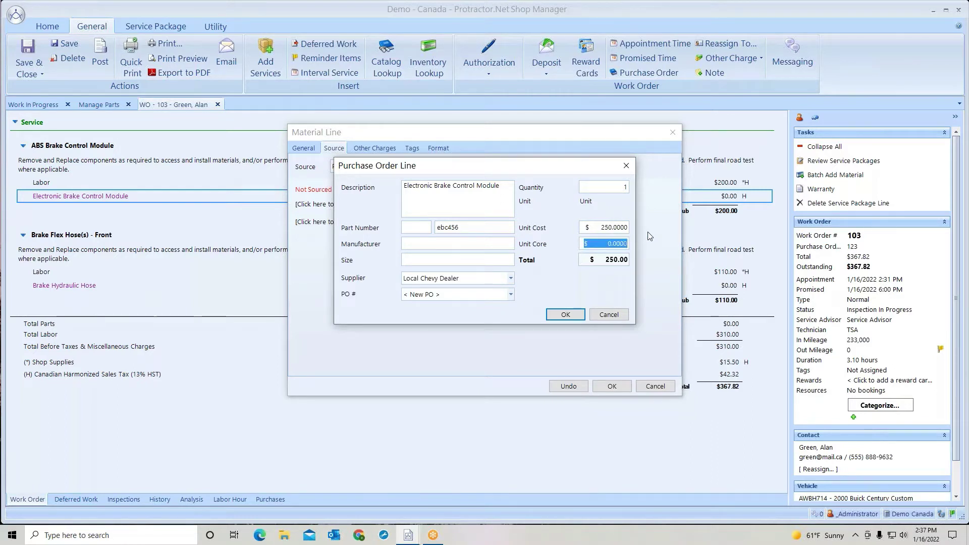
{"action": "left_click", "coordinate": [572, 317]}
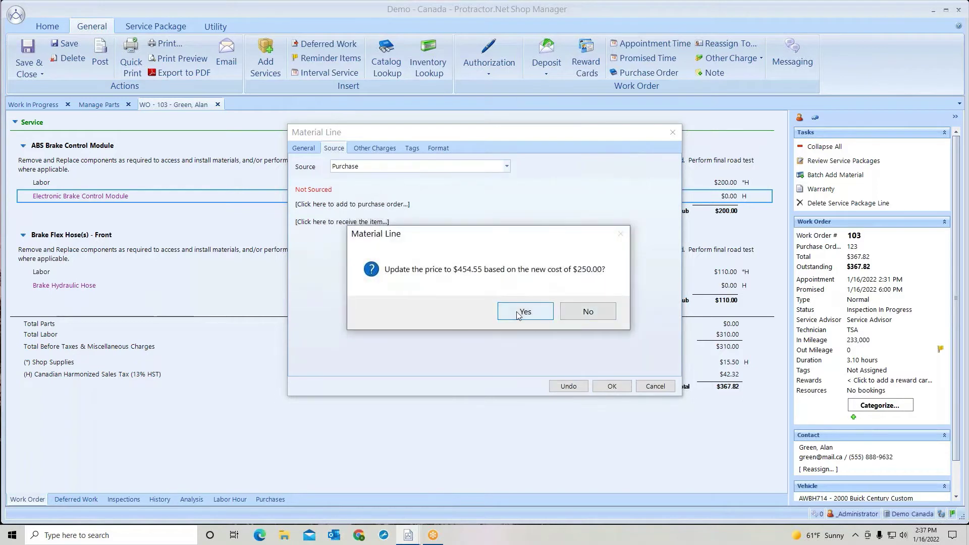
{"action": "left_click", "coordinate": [519, 313]}
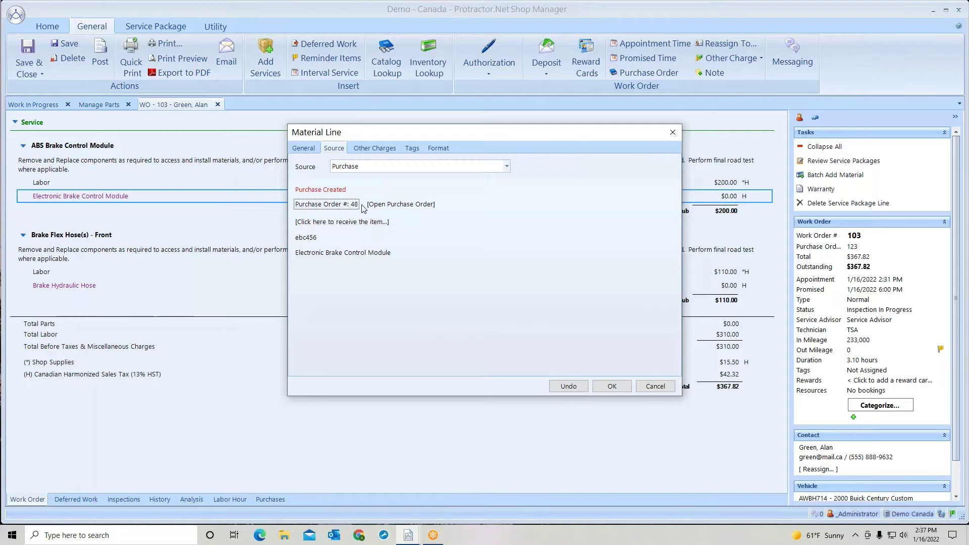
{"action": "left_click", "coordinate": [612, 386]}
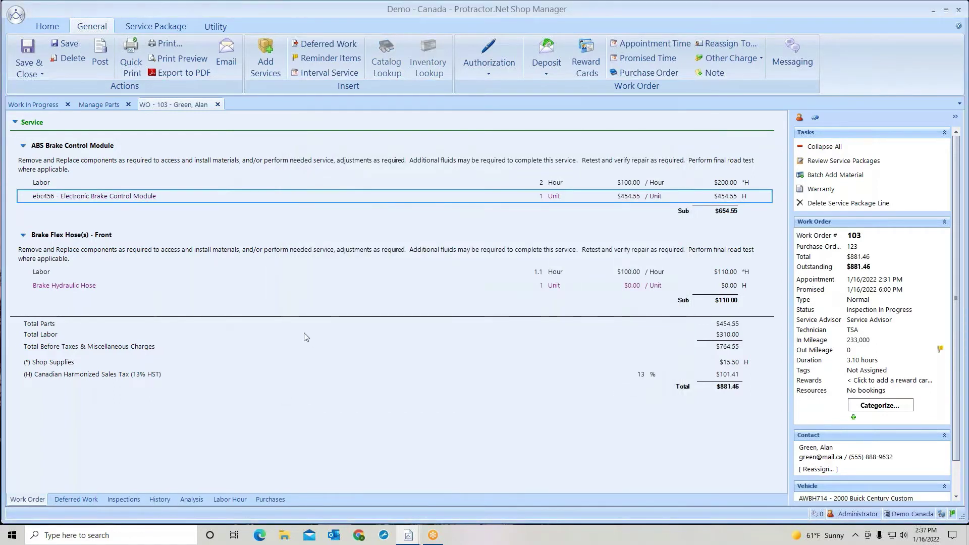
Step: Save work order 103 and view Manage Parts listing ebc456 to be ordered on PO 48
{"action": "left_click", "coordinate": [275, 500]}
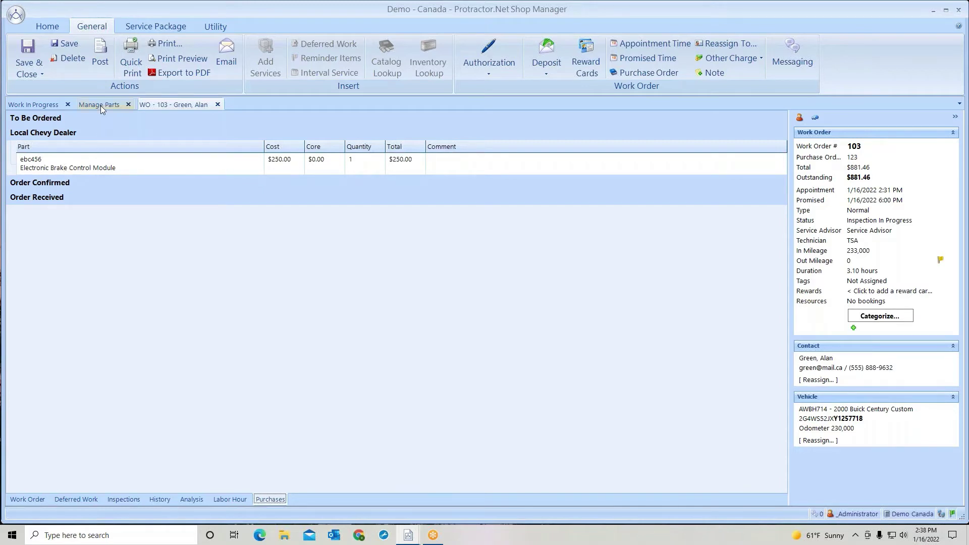
{"action": "left_click", "coordinate": [71, 44]}
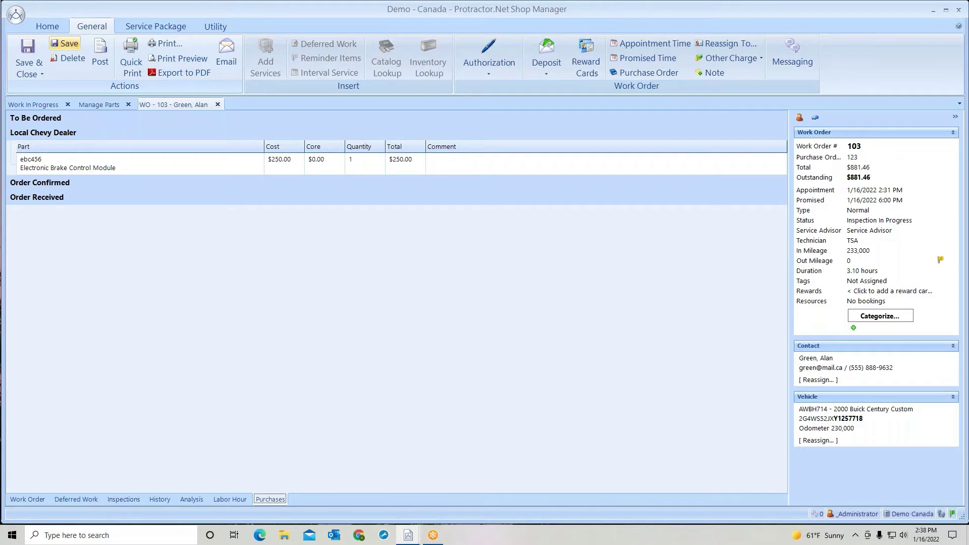
{"action": "left_click", "coordinate": [101, 105]}
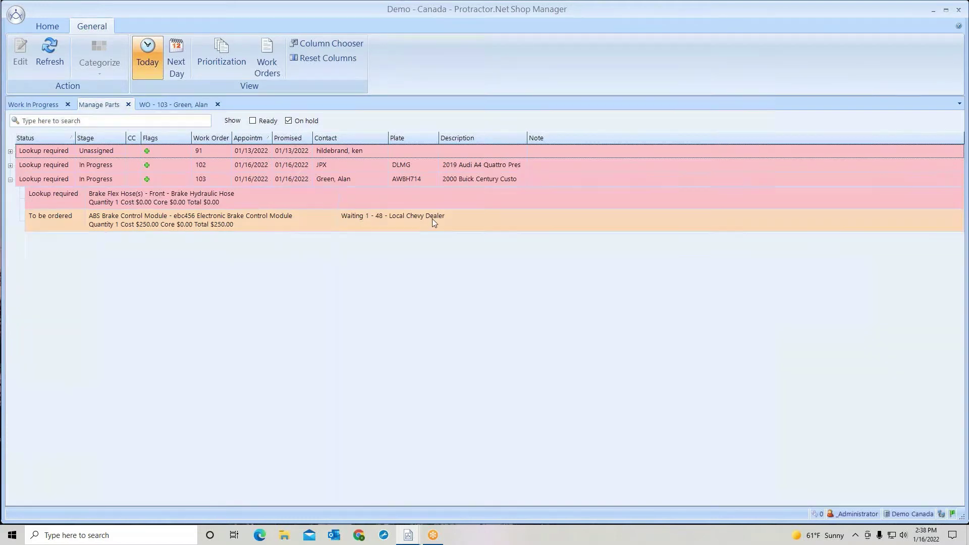
Step: Mark purchase order 48 for ebc456 as Placed, moving it under Order Confirmed
{"action": "left_click", "coordinate": [198, 105]}
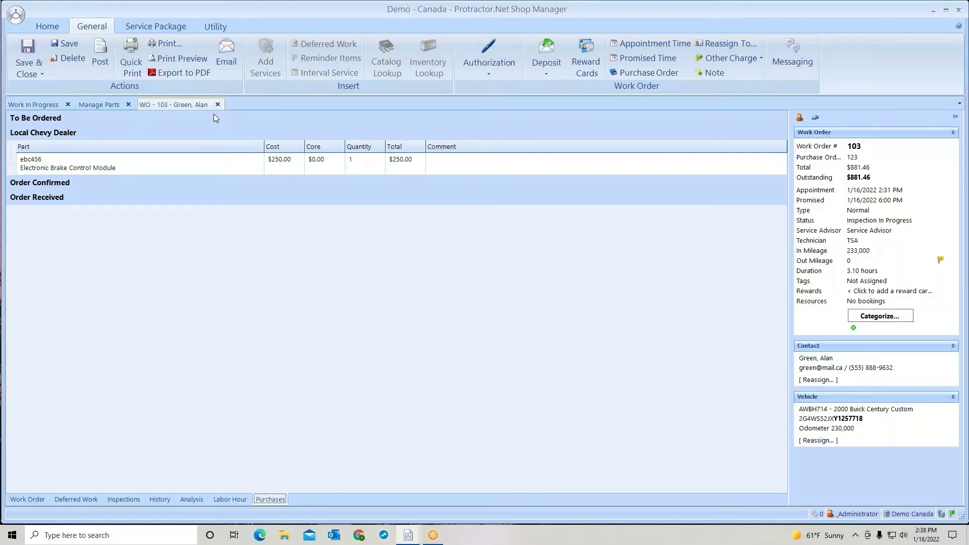
{"action": "left_click", "coordinate": [293, 164]}
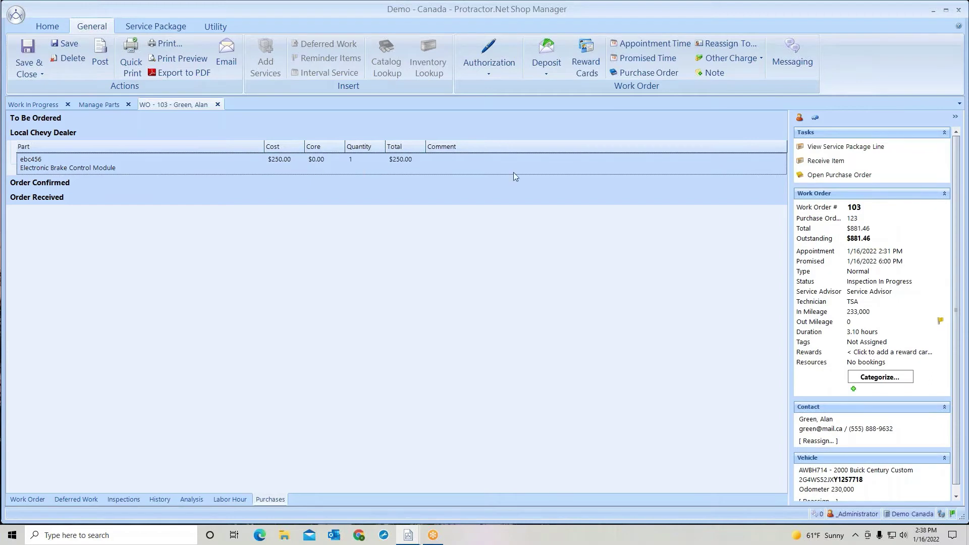
{"action": "left_click", "coordinate": [828, 175]}
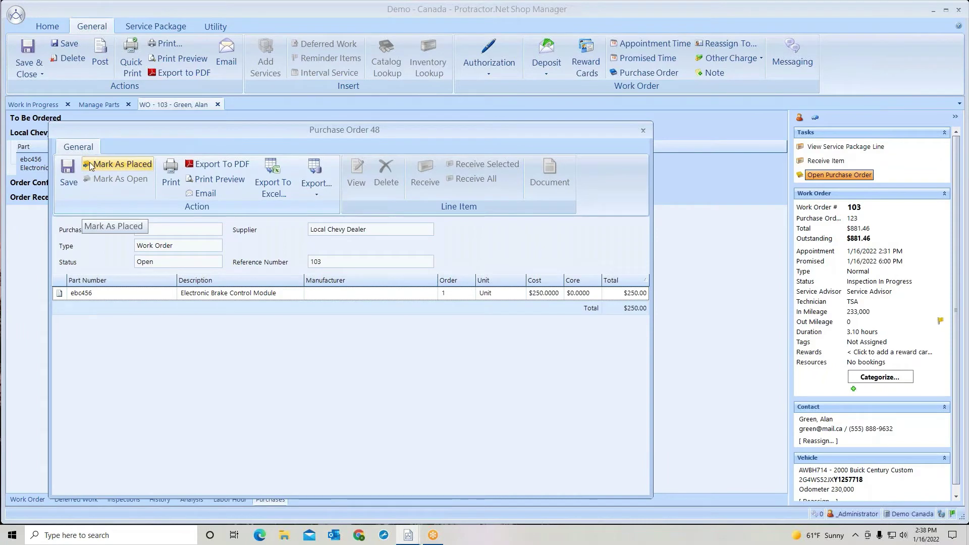
{"action": "left_click", "coordinate": [123, 163]}
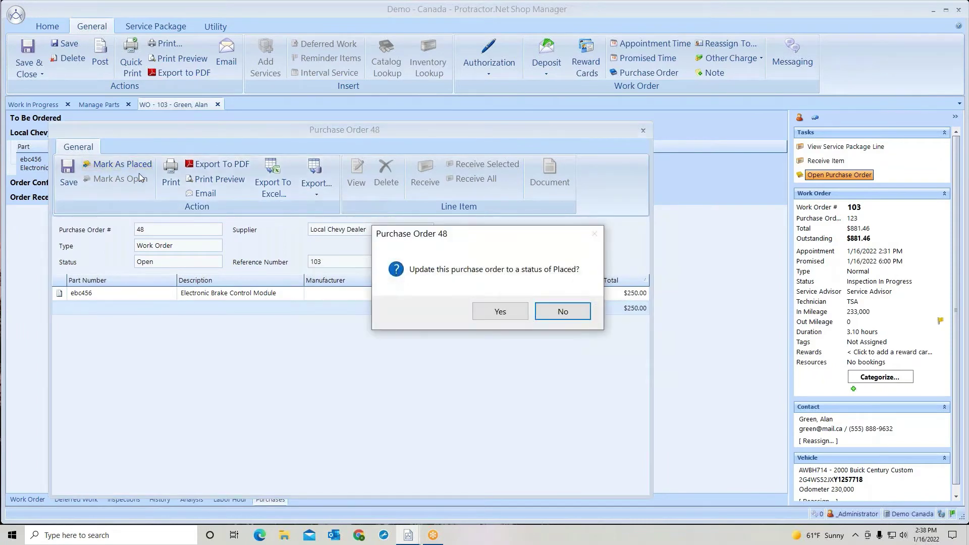
{"action": "left_click", "coordinate": [500, 312]}
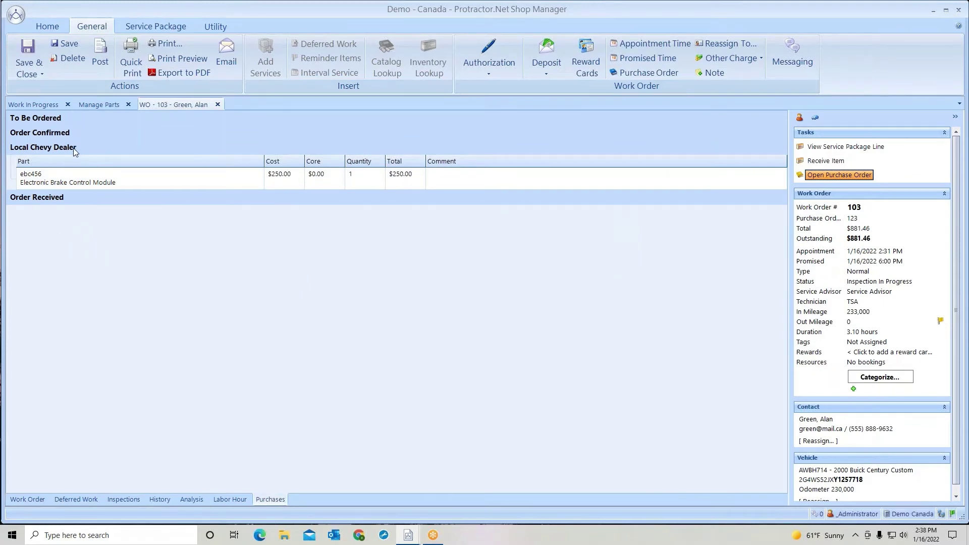
{"action": "left_click", "coordinate": [81, 180]}
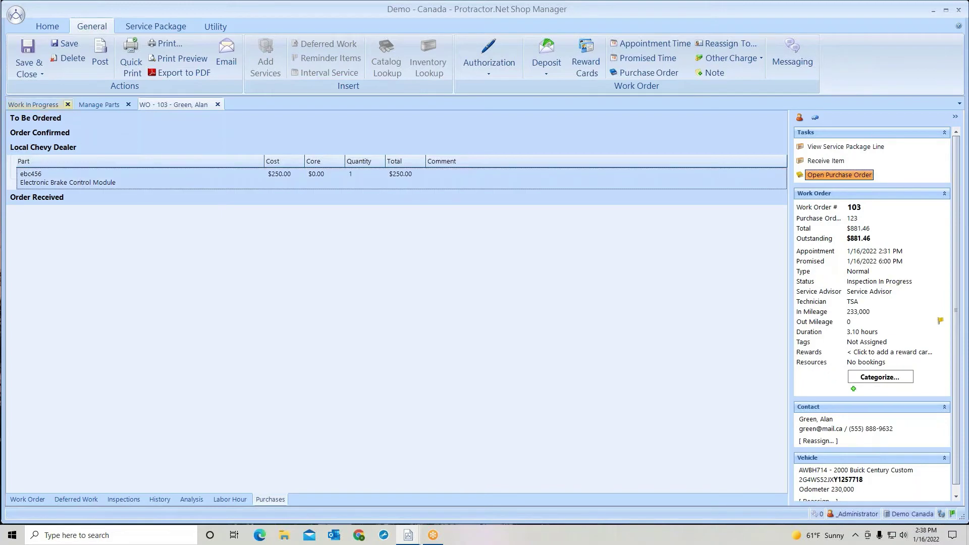
Step: Refresh Manage Parts to show the module Waiting for parts, then view WO 103's service lines
{"action": "left_click", "coordinate": [95, 104]}
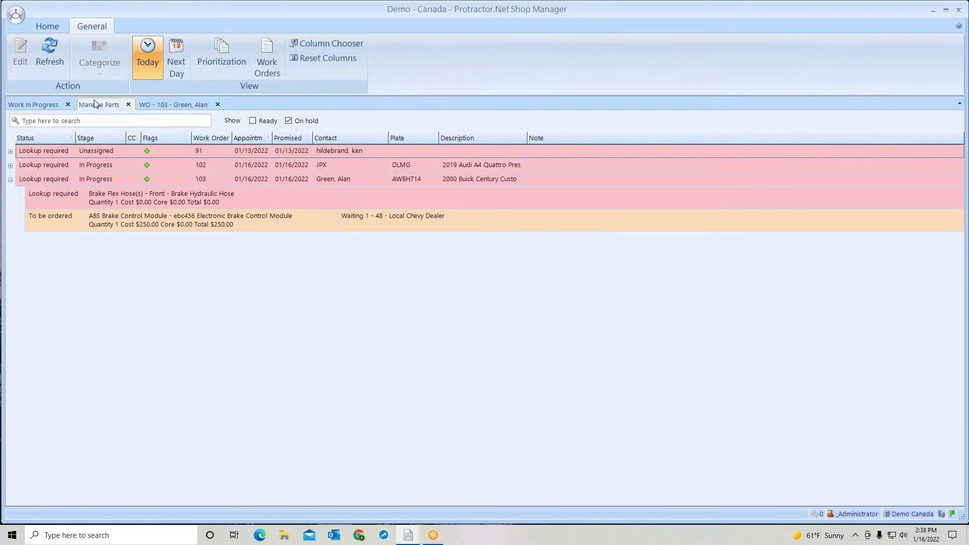
{"action": "left_click", "coordinate": [49, 57]}
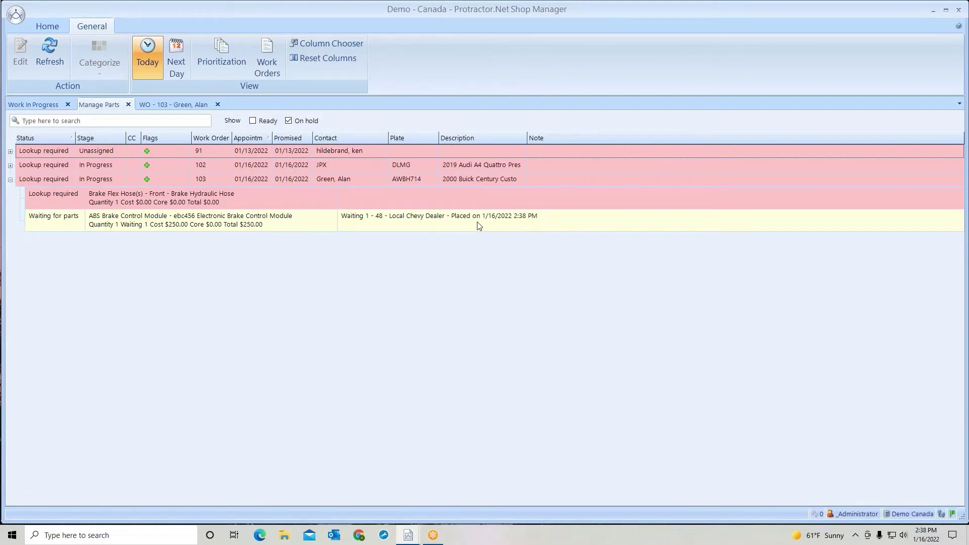
{"action": "left_click", "coordinate": [176, 106]}
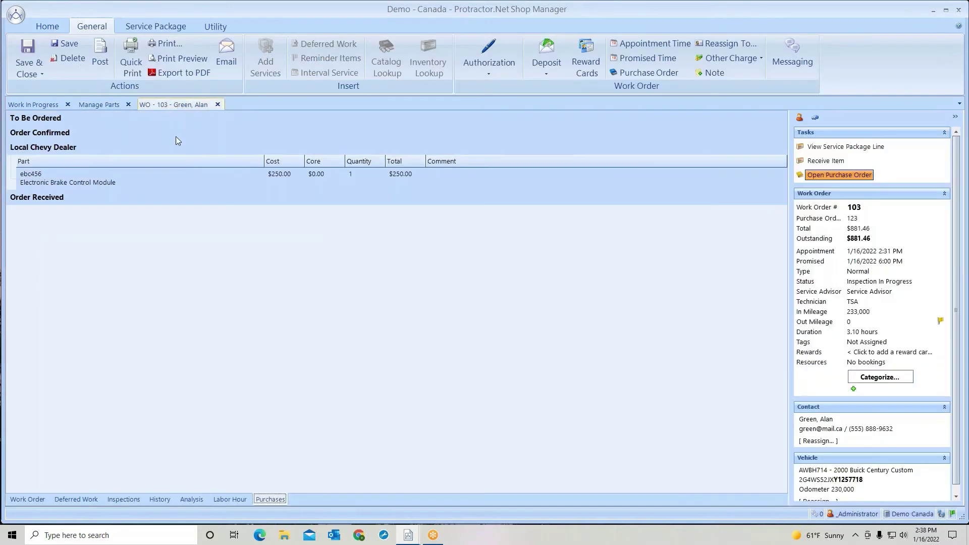
{"action": "left_click", "coordinate": [24, 501]}
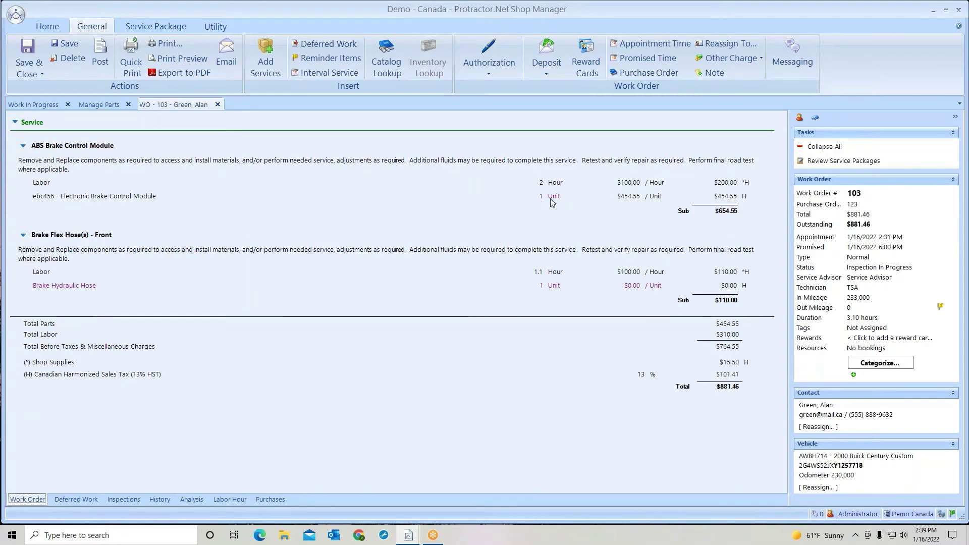
{"action": "mouse_move", "coordinate": [555, 201]}
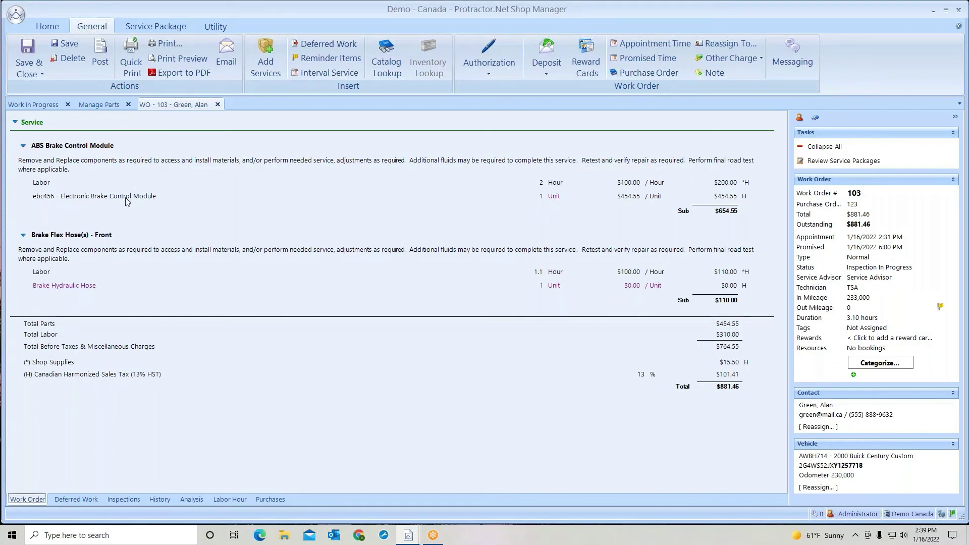
Step: Receive all of PO 48's ebc456 module against a new supplier invoice number
{"action": "left_click", "coordinate": [281, 499]}
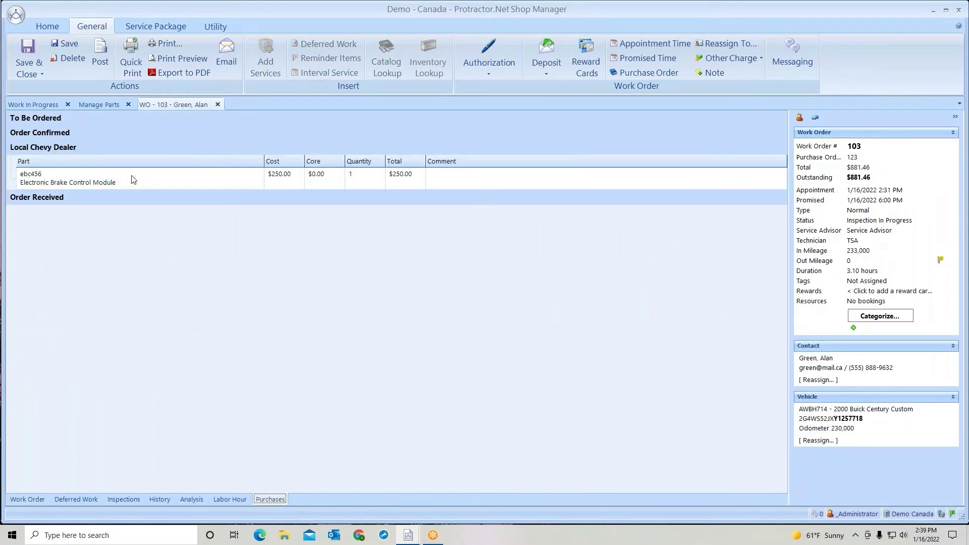
{"action": "left_click", "coordinate": [142, 178]}
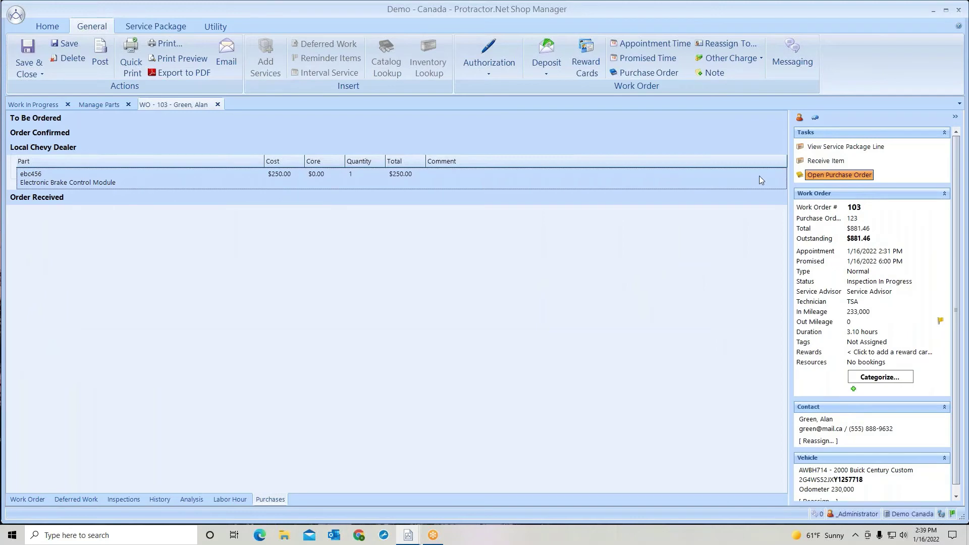
{"action": "left_click", "coordinate": [830, 178]}
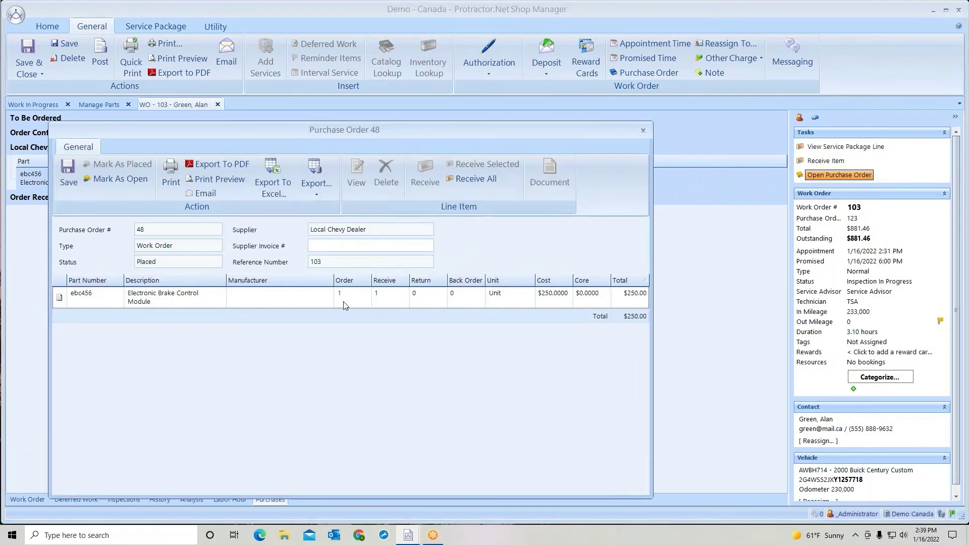
{"action": "left_click", "coordinate": [422, 295]}
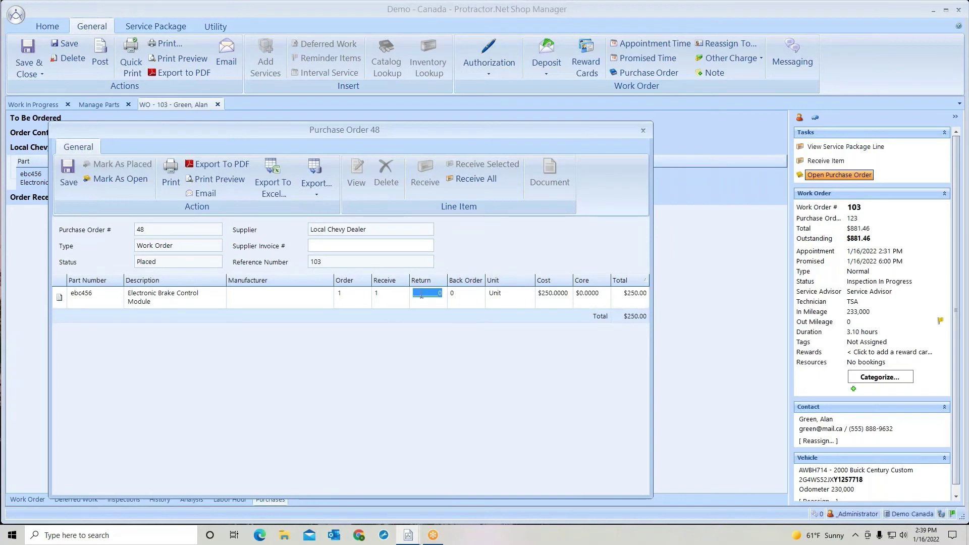
{"action": "left_click", "coordinate": [459, 298]}
{"action": "left_click", "coordinate": [562, 299]}
{"action": "left_click", "coordinate": [350, 247]}
{"action": "type", "text": "23654"}
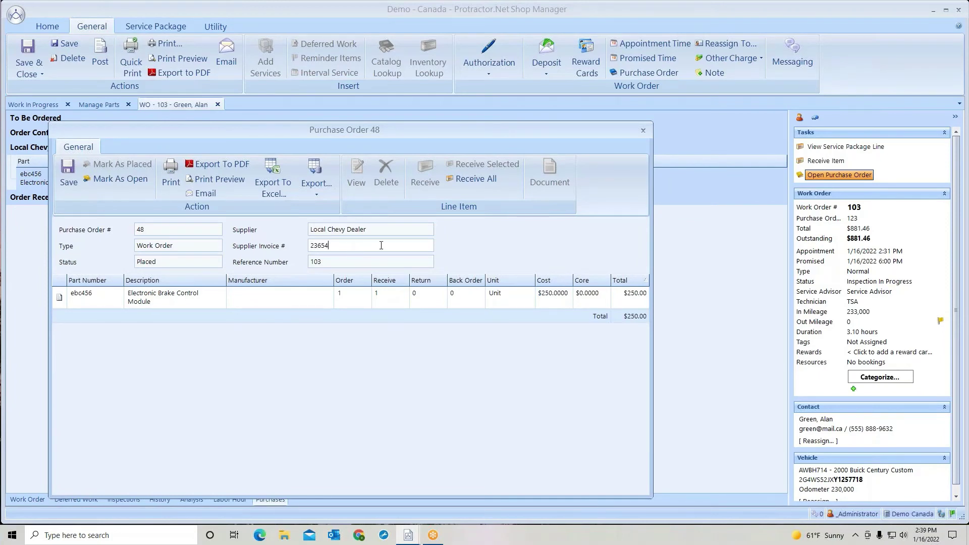
{"action": "left_click", "coordinate": [471, 179]}
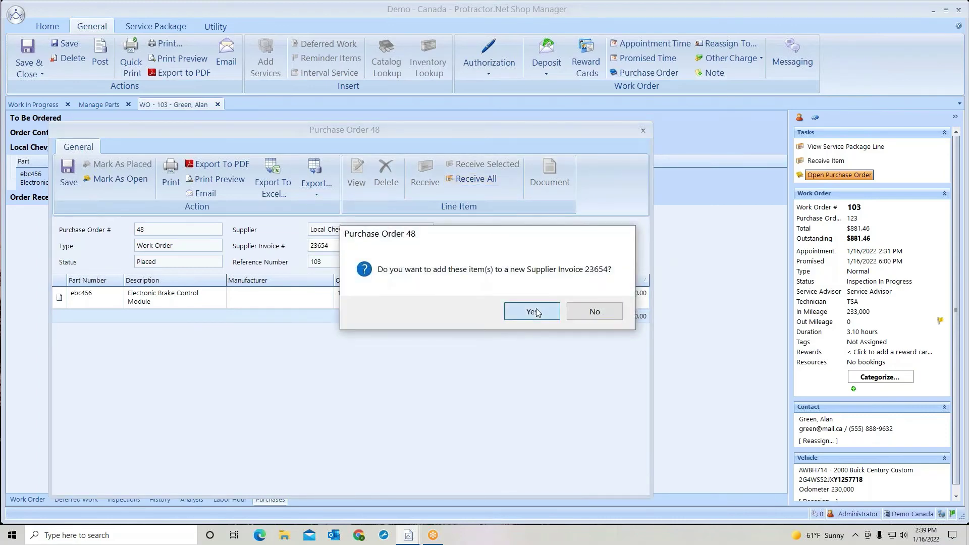
{"action": "left_click", "coordinate": [536, 312]}
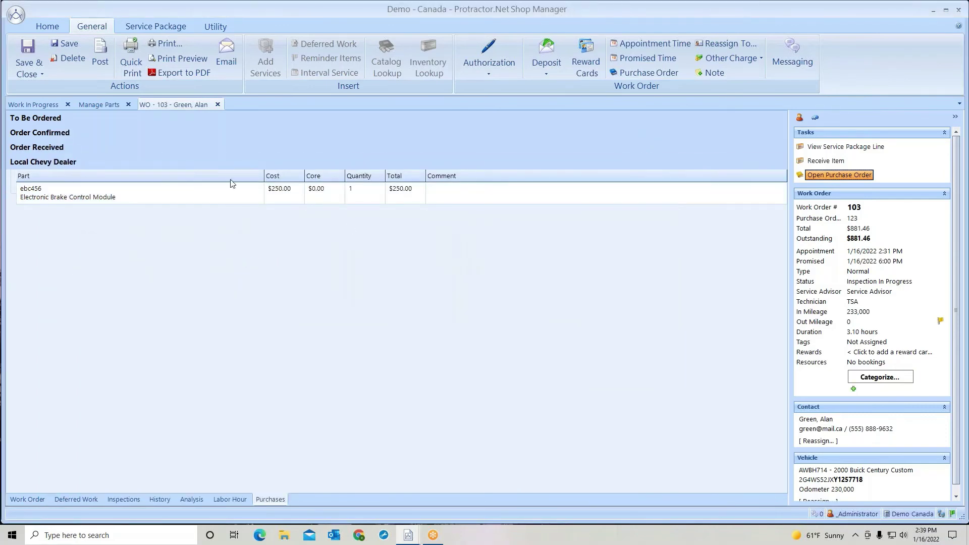
Step: Refresh Manage Parts so ebc456 shows Ready to go, then return to WO 103
{"action": "left_click", "coordinate": [23, 501]}
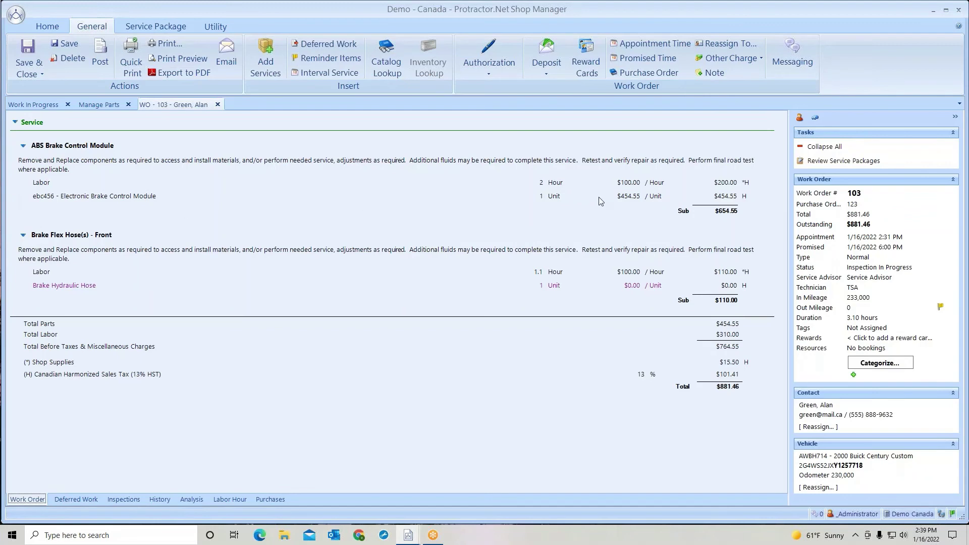
{"action": "left_click", "coordinate": [105, 107]}
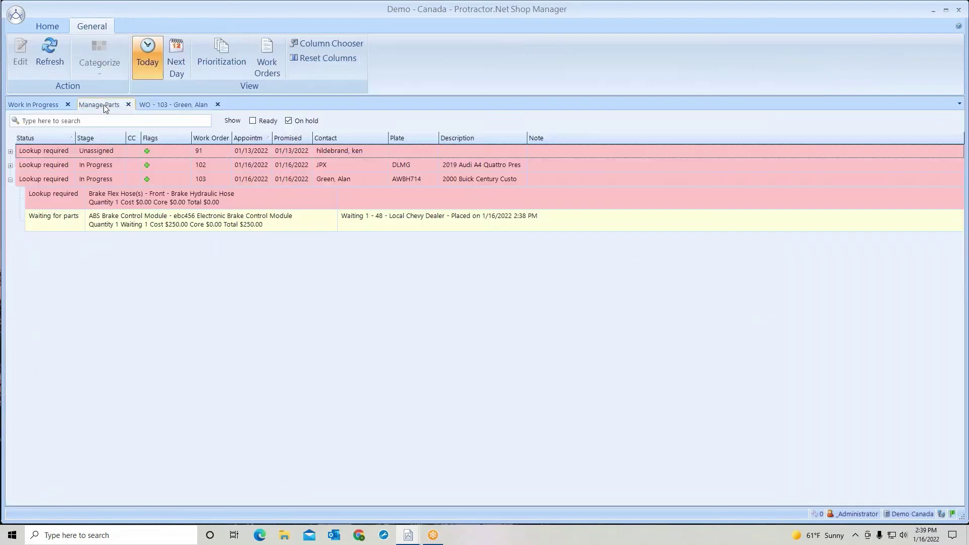
{"action": "left_click", "coordinate": [49, 53]}
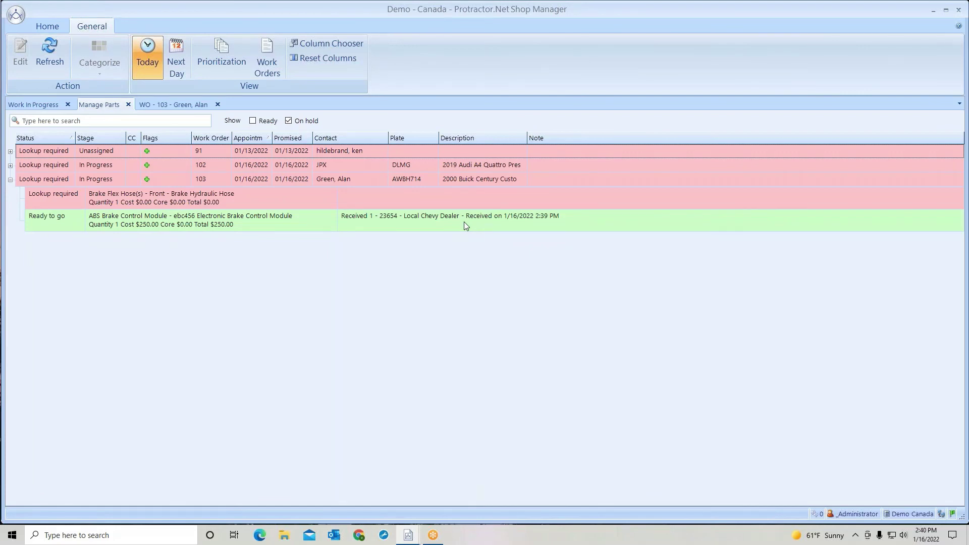
{"action": "left_click", "coordinate": [174, 105]}
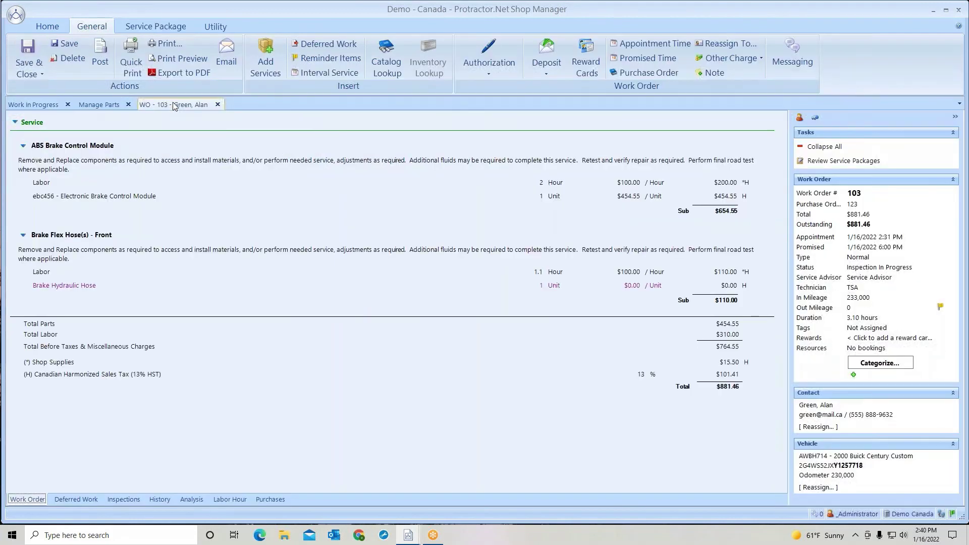